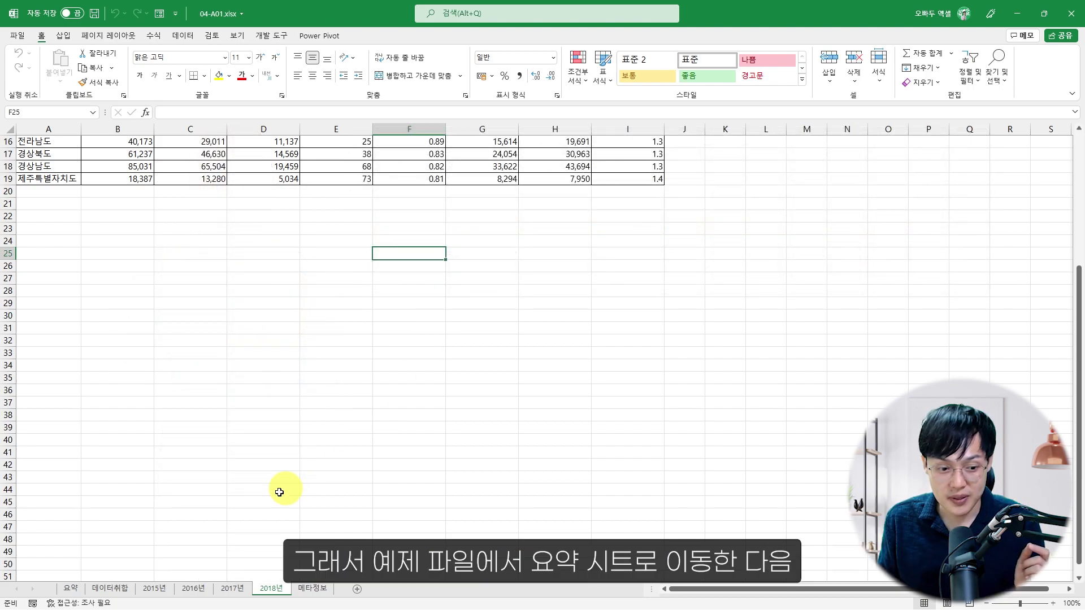
# Step: Save the workbook with cell A1 of the 요약 sheet selected, and close it
pyautogui.click(72, 589)
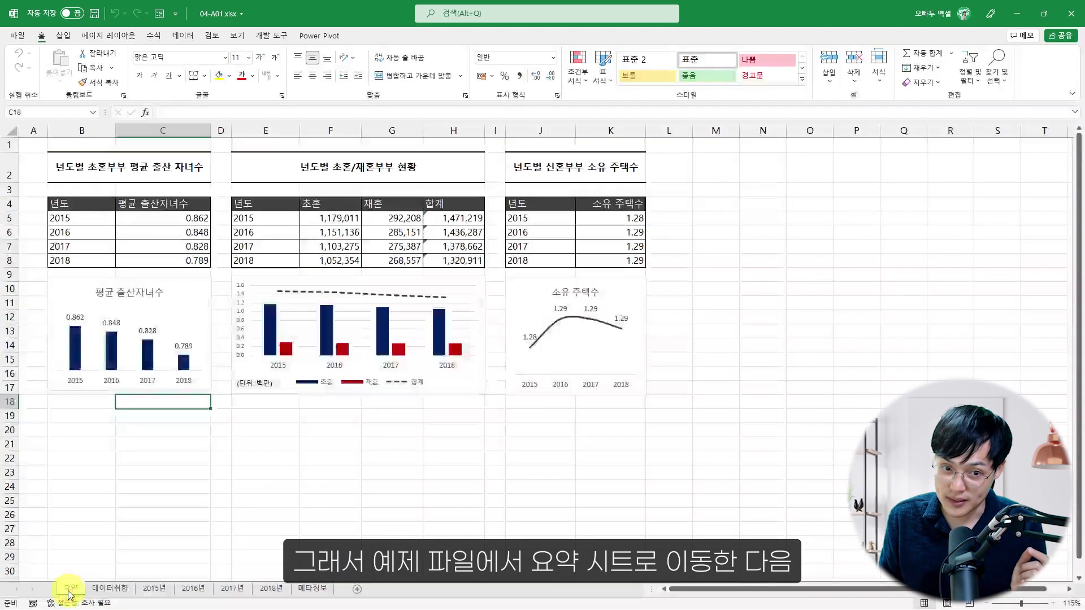
pyautogui.click(31, 145)
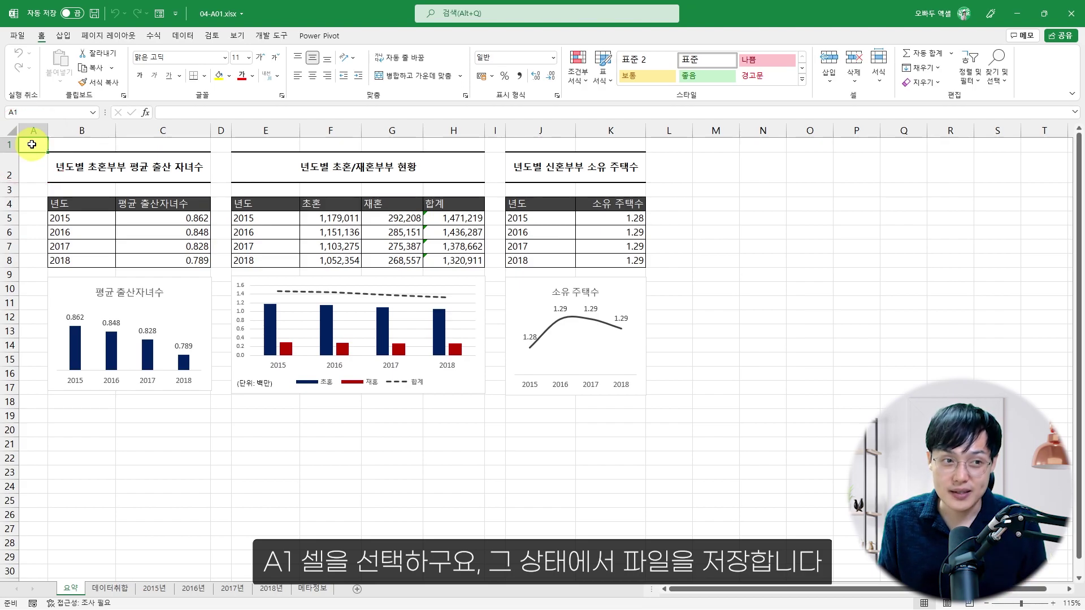
pyautogui.hotkey('ctrl', 's')
pyautogui.click(1069, 7)
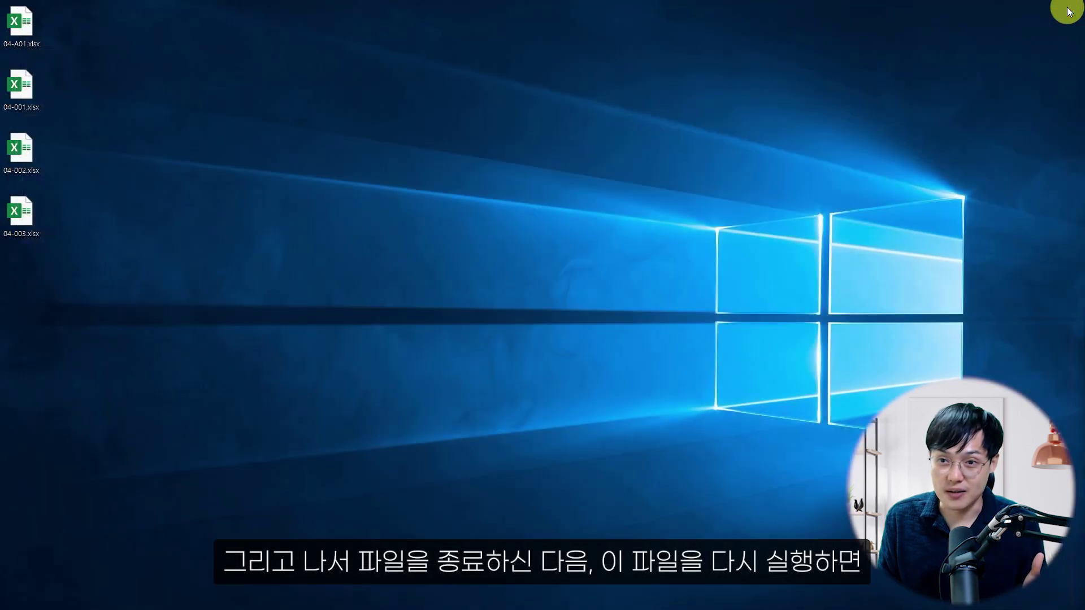
# Step: Reopen 04-A01.xlsx and hide the gridlines and the row and column headings on the 요약 sheet
pyautogui.doubleClick(25, 36)
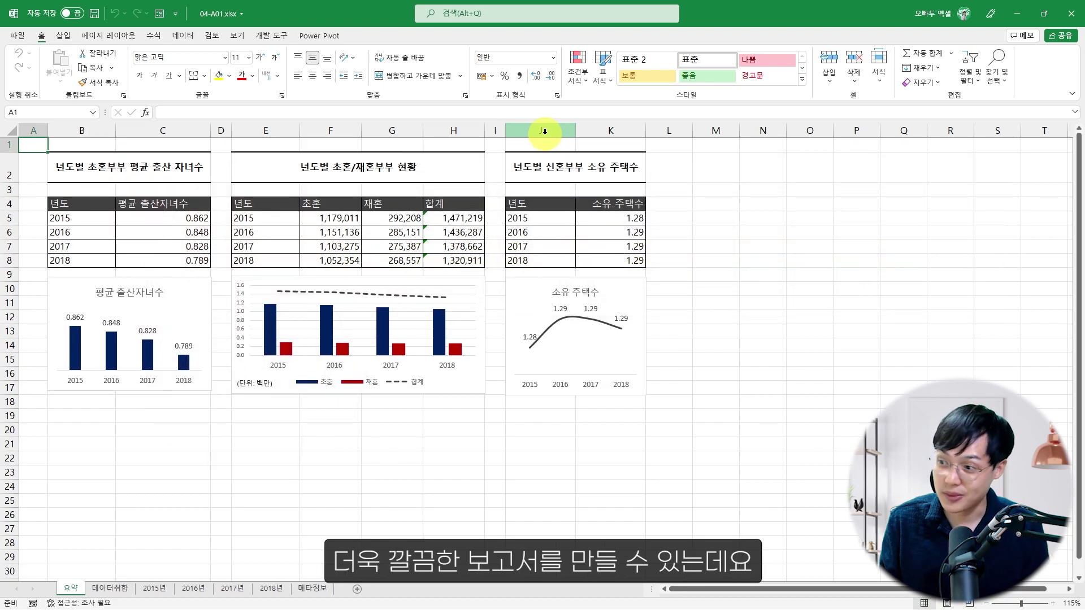
pyautogui.click(231, 35)
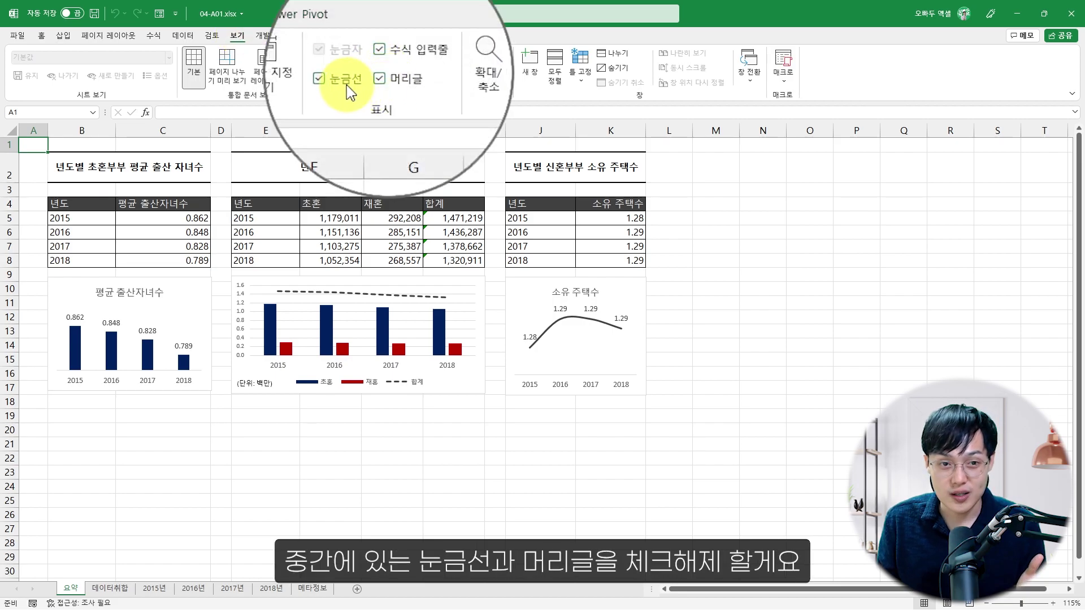
pyautogui.click(348, 85)
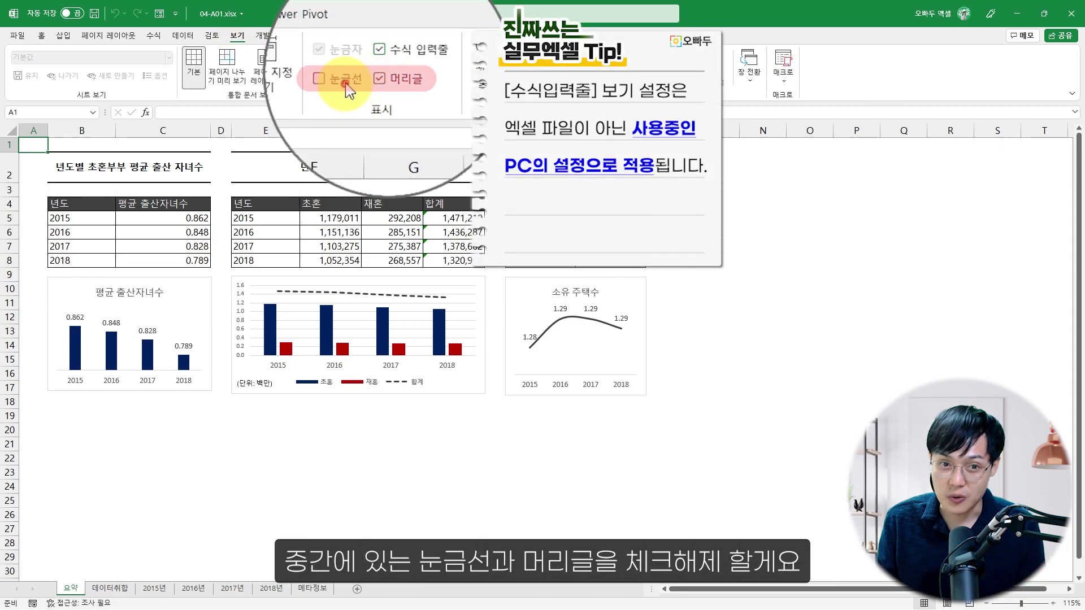
pyautogui.click(378, 78)
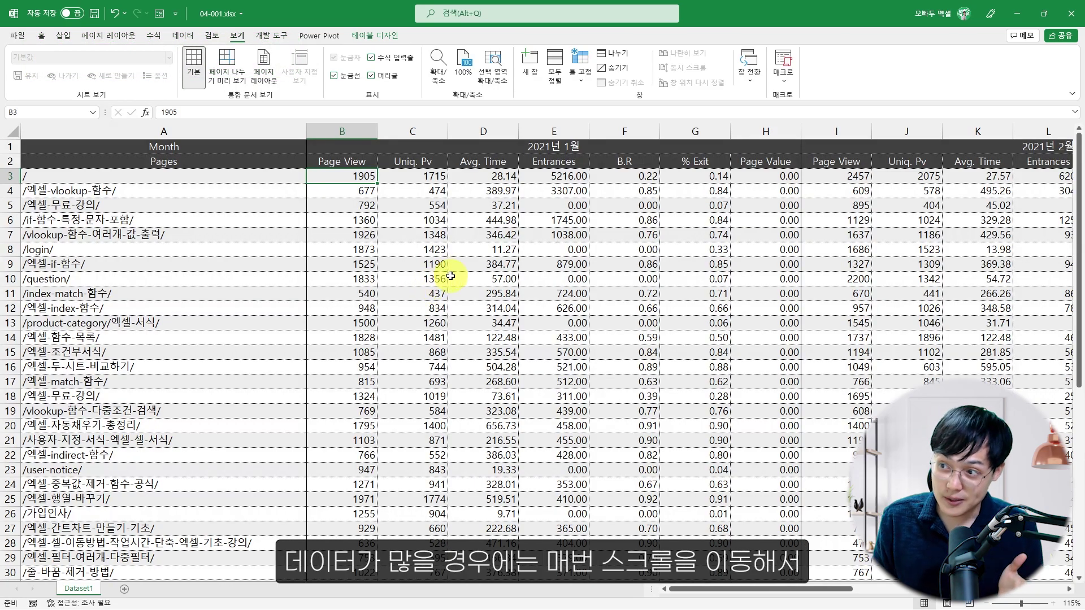
# Step: Examine how the page-view data in 04-001.xlsx reads further down and across when its headers are not frozen
pyautogui.scroll(-2, 450, 278)
pyautogui.scroll(-1, 451, 277)
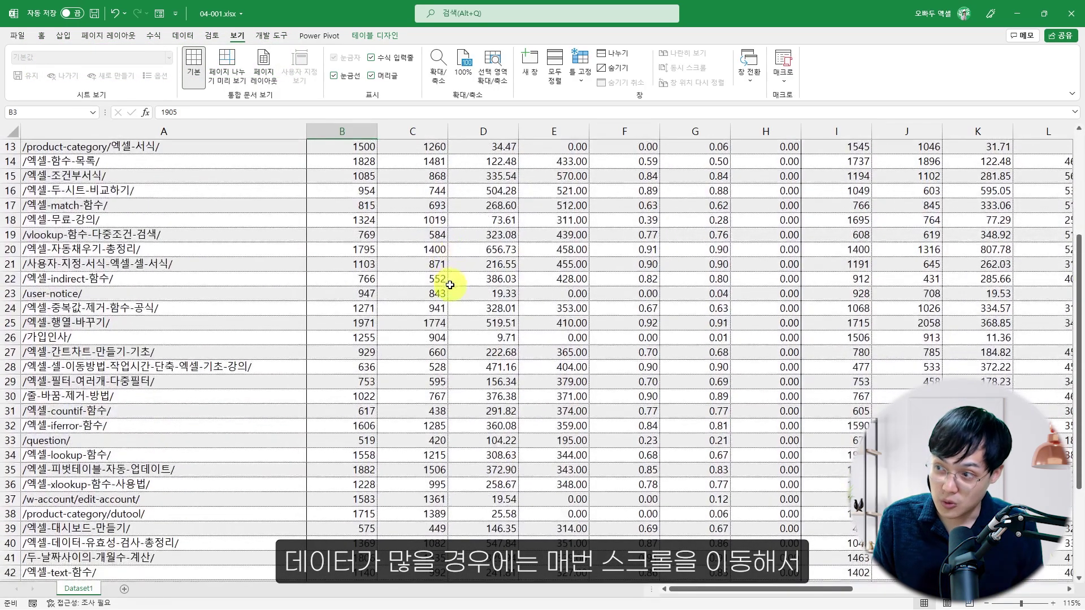
pyautogui.hscroll(3, 450, 285)
pyautogui.scroll(-1, 496, 308)
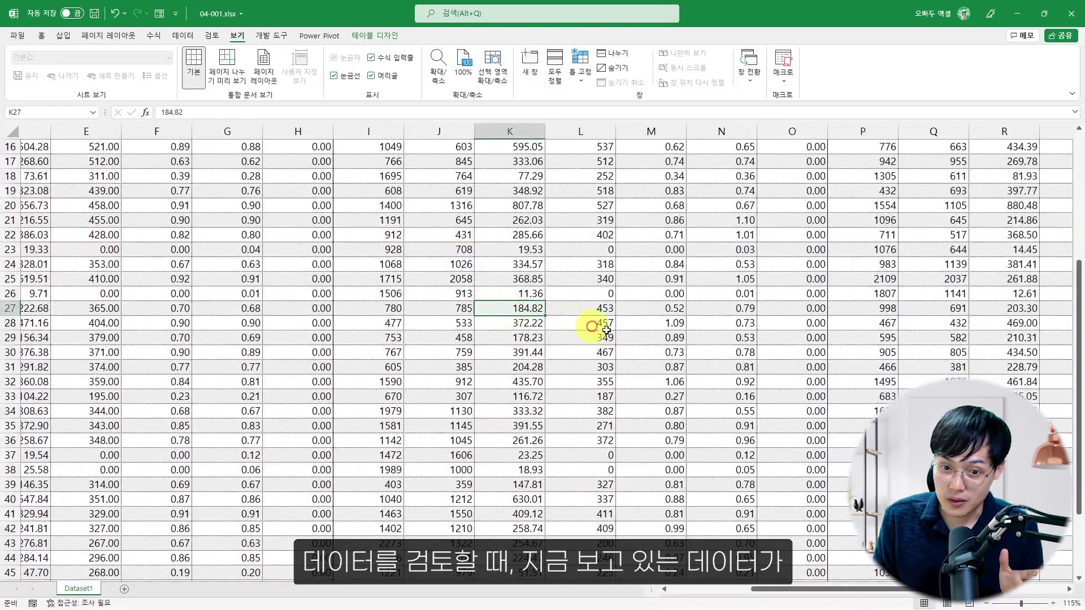
pyautogui.click(634, 301)
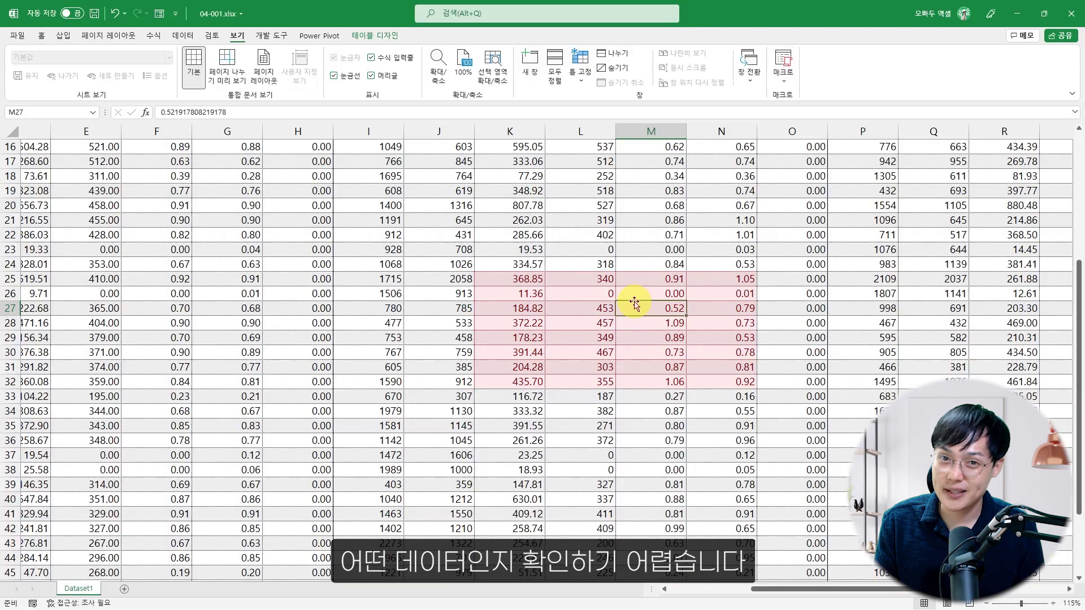
pyautogui.hscroll(-3, 633, 305)
pyautogui.scroll(5, 628, 314)
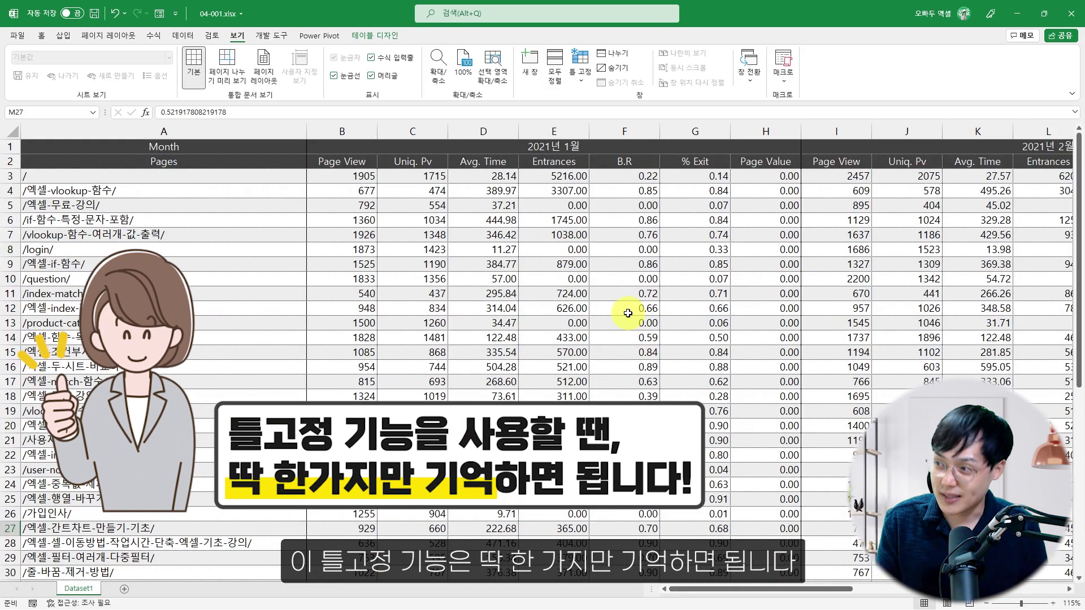
# Step: Freeze the panes at cell B3 of the Dataset1 sheet and check the headers against the 2021년 2월 columns
pyautogui.click(339, 176)
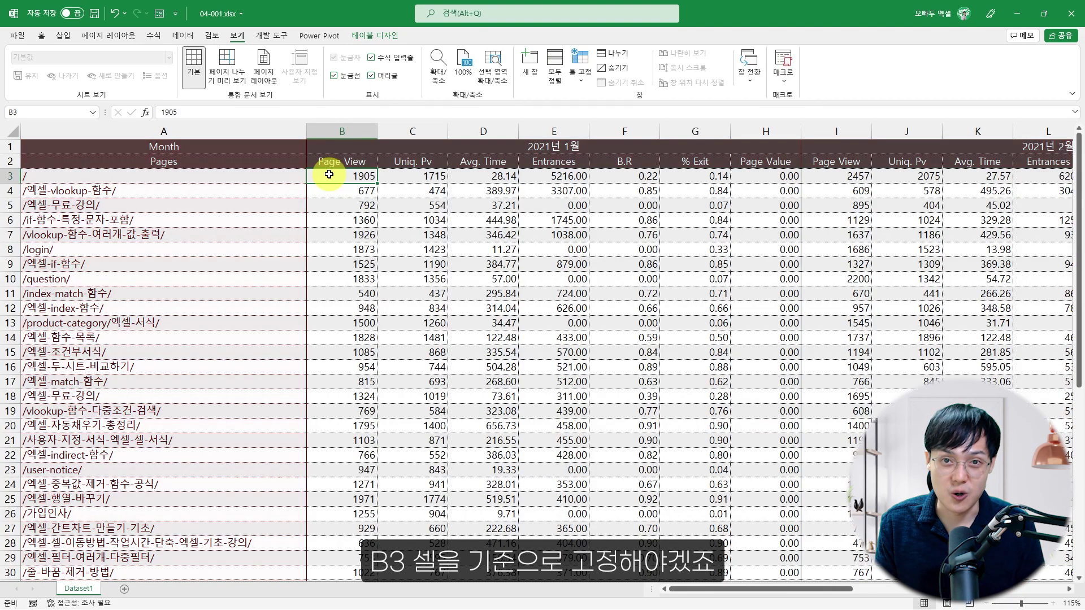
pyautogui.click(329, 174)
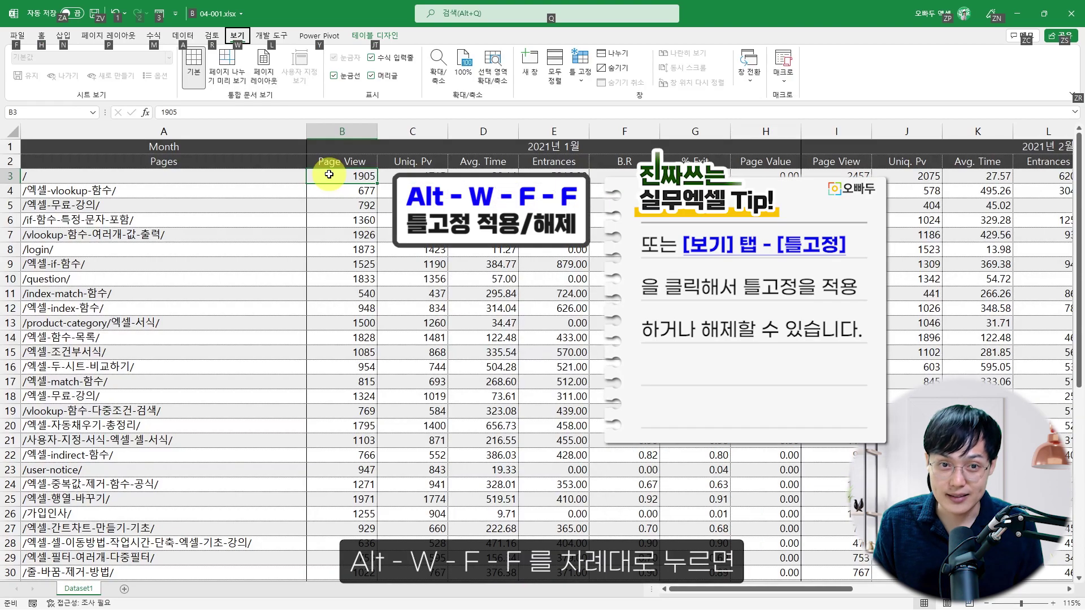
pyautogui.hotkey('alt', 'w')
pyautogui.press('f')
pyautogui.press('f')
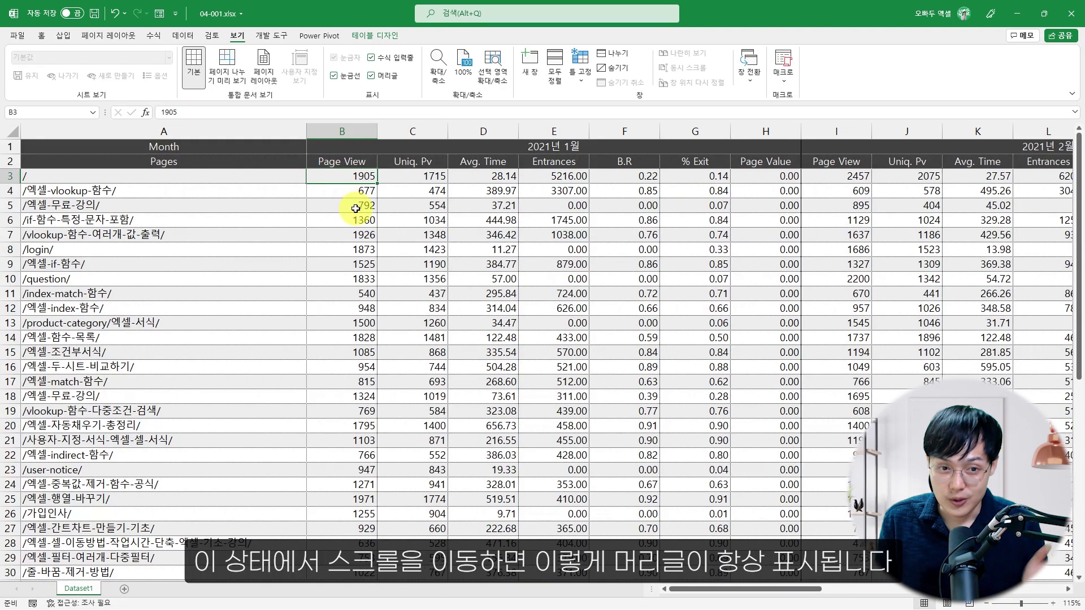
pyautogui.scroll(-3, 355, 209)
pyautogui.hscroll(5, 367, 215)
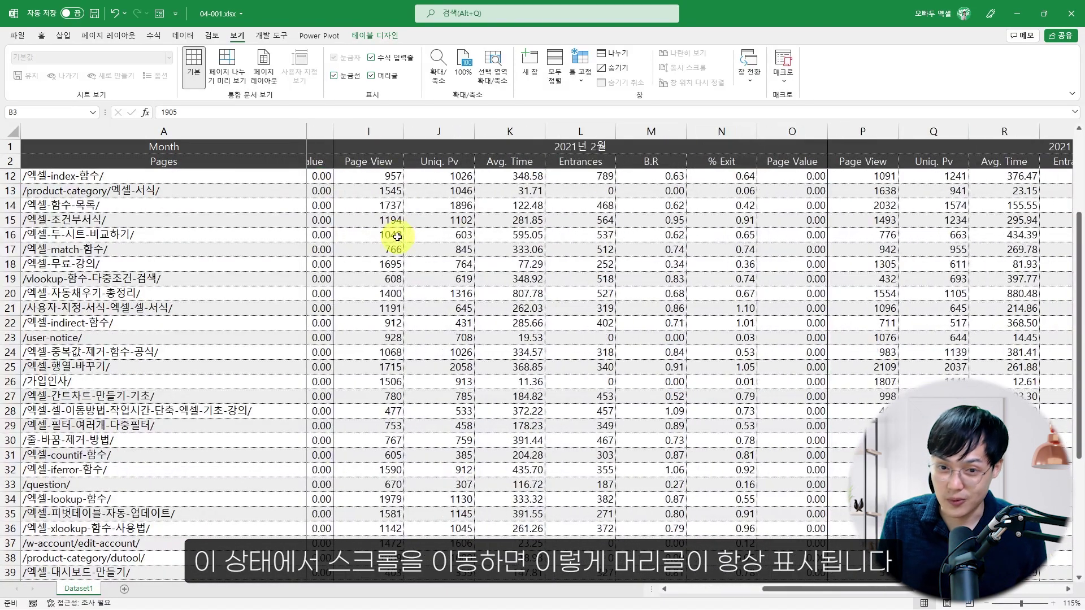
pyautogui.scroll(-2, 394, 252)
pyautogui.hscroll(2, 394, 252)
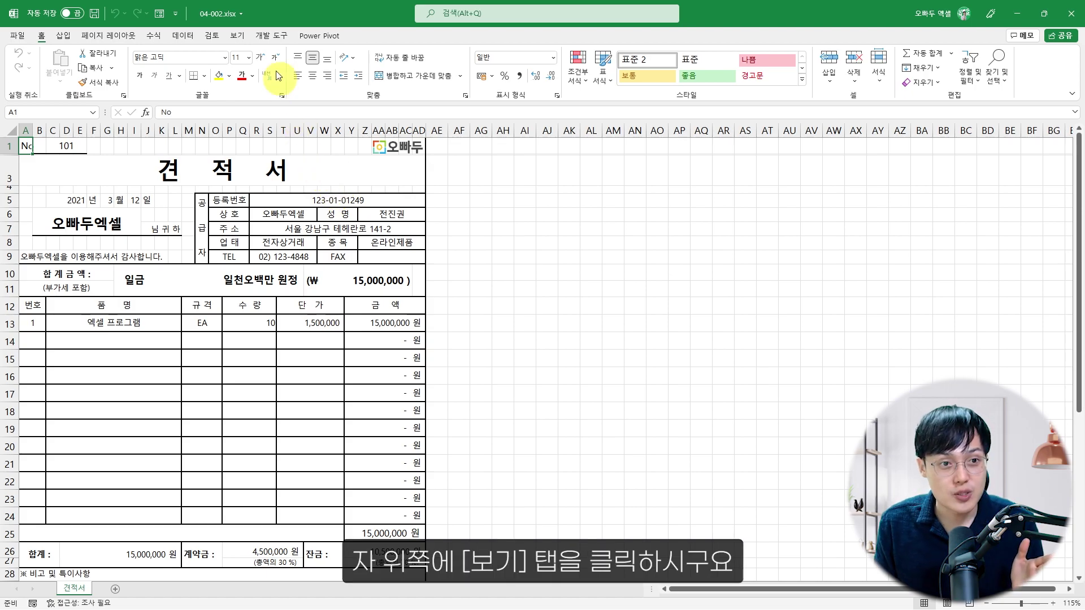
# Step: Show the 견적서 sheet of 04-002.xlsx in page break preview and switch it to page layout view
pyautogui.click(242, 35)
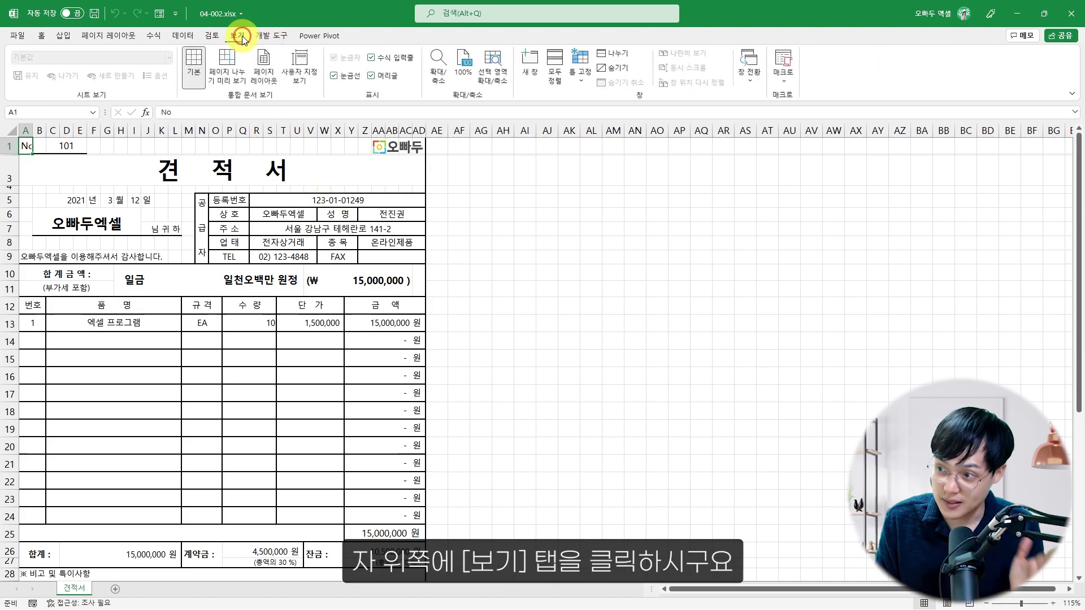
pyautogui.click(231, 67)
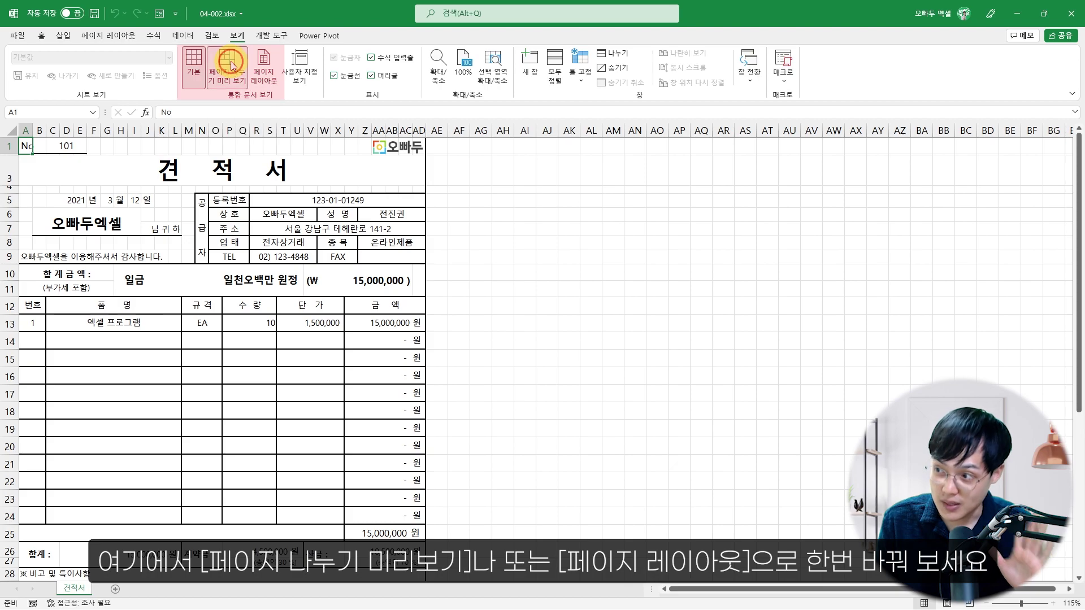
pyautogui.click(263, 73)
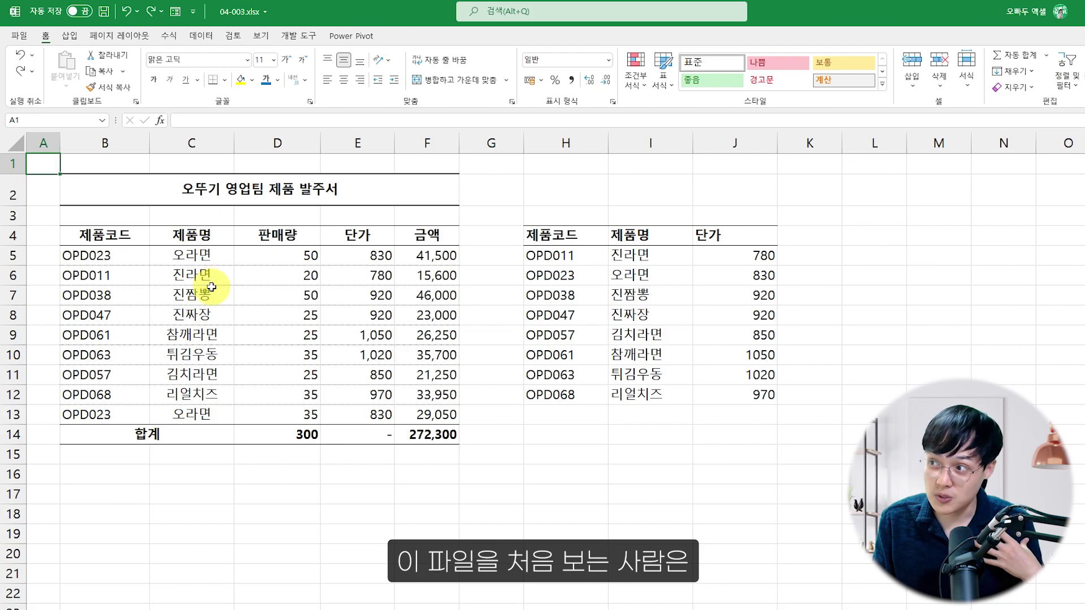
# Step: Examine individual cells of the 오뚜기 영업팀 제품 발주서 table to see which hold formulas and which hold entered values
pyautogui.click(226, 216)
pyautogui.click(283, 255)
pyautogui.click(338, 291)
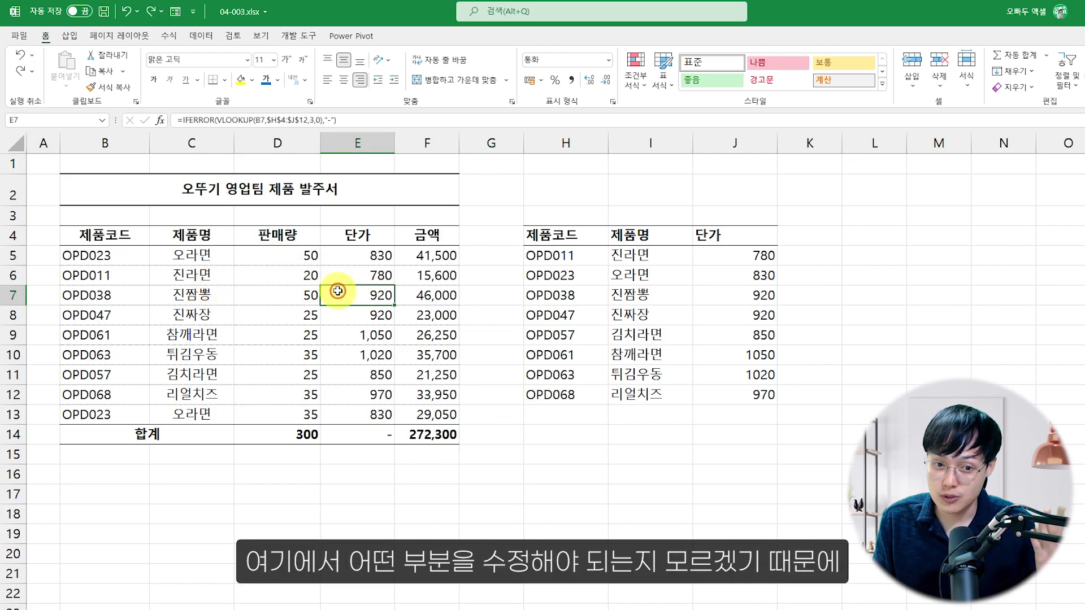
pyautogui.click(362, 315)
pyautogui.click(362, 335)
pyautogui.click(345, 356)
pyautogui.click(265, 361)
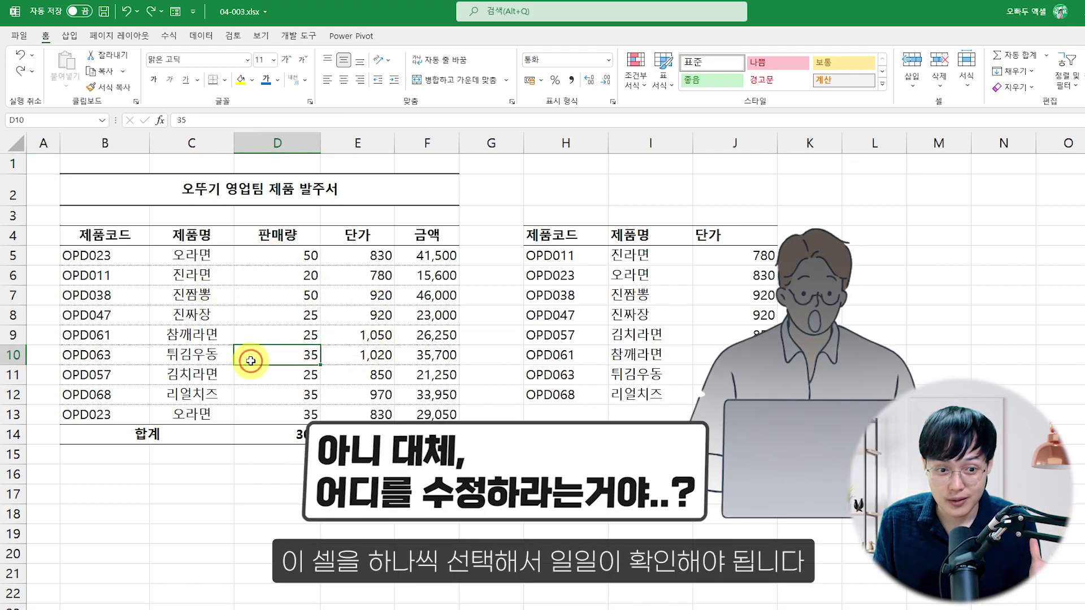
pyautogui.click(206, 375)
pyautogui.click(364, 357)
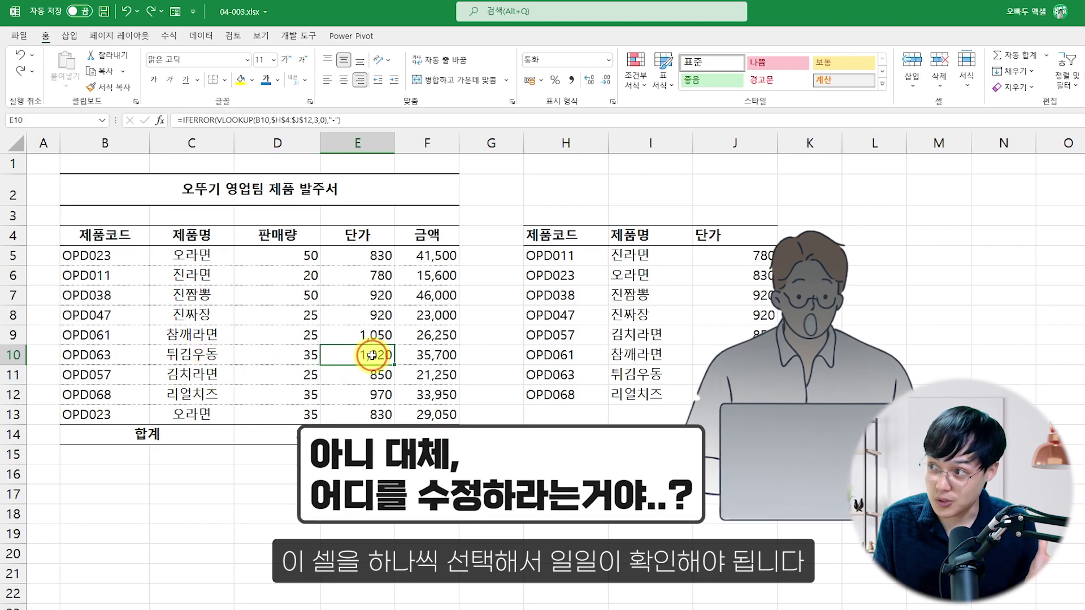
pyautogui.click(448, 350)
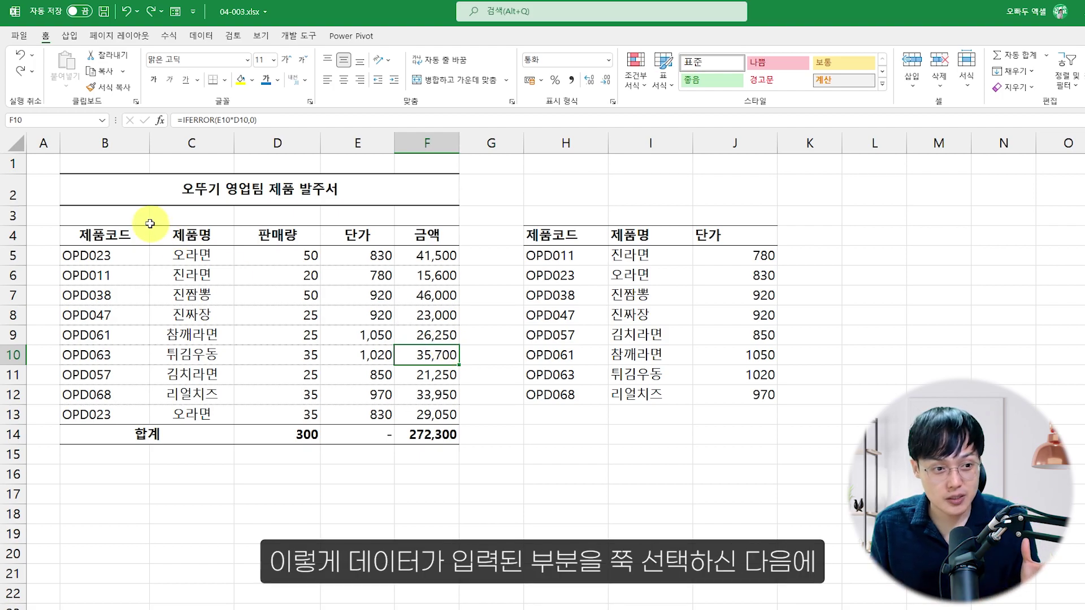
# Step: Select only the constants (상수) within B5:F13 of the order table and change their font colour to blue
pyautogui.moveTo(97, 252)
pyautogui.mouseDown()
pyautogui.moveTo(266, 315)
pyautogui.moveTo(419, 394)
pyautogui.moveTo(422, 410)
pyautogui.mouseUp()
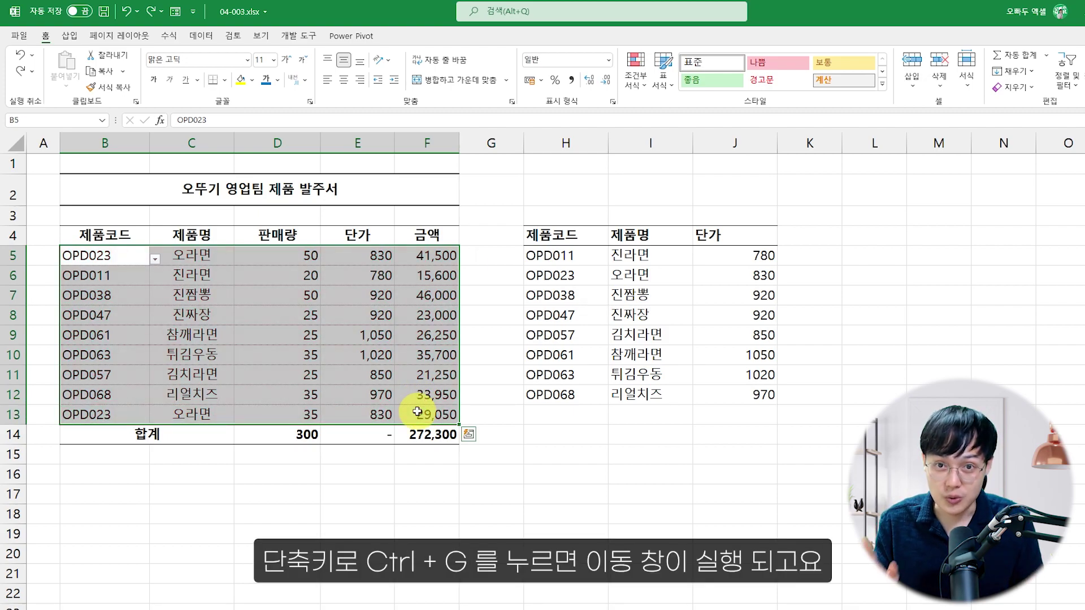
pyautogui.hotkey('ctrl', 'g')
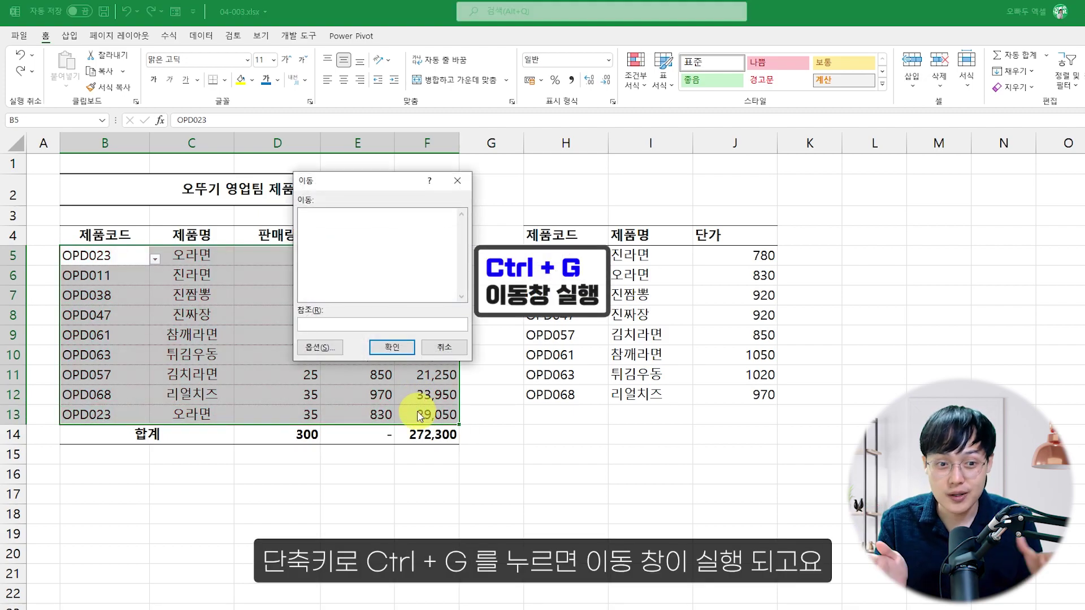
pyautogui.click(321, 347)
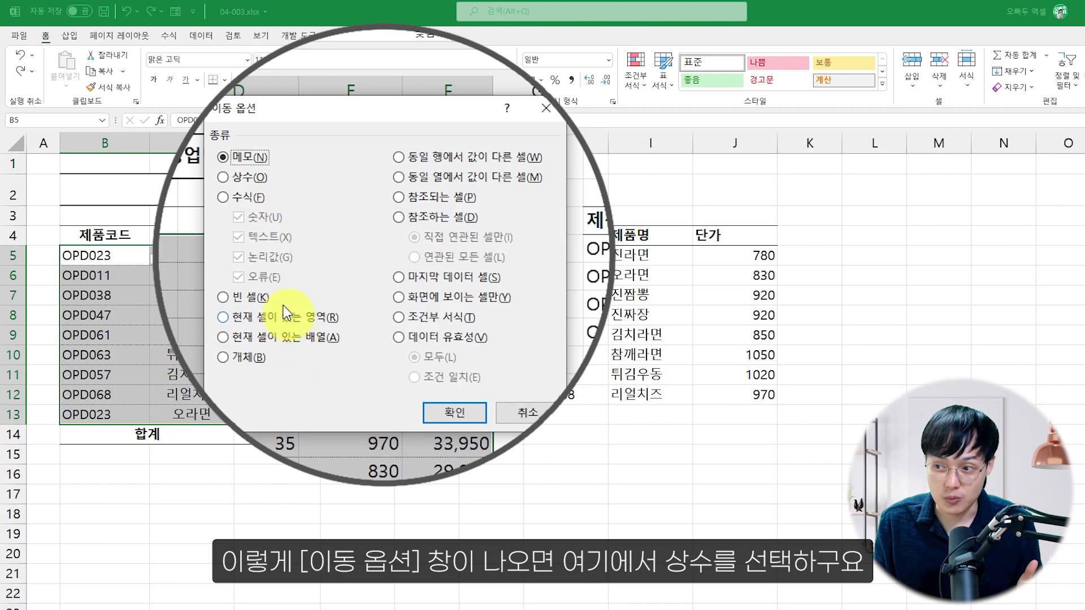
pyautogui.click(248, 181)
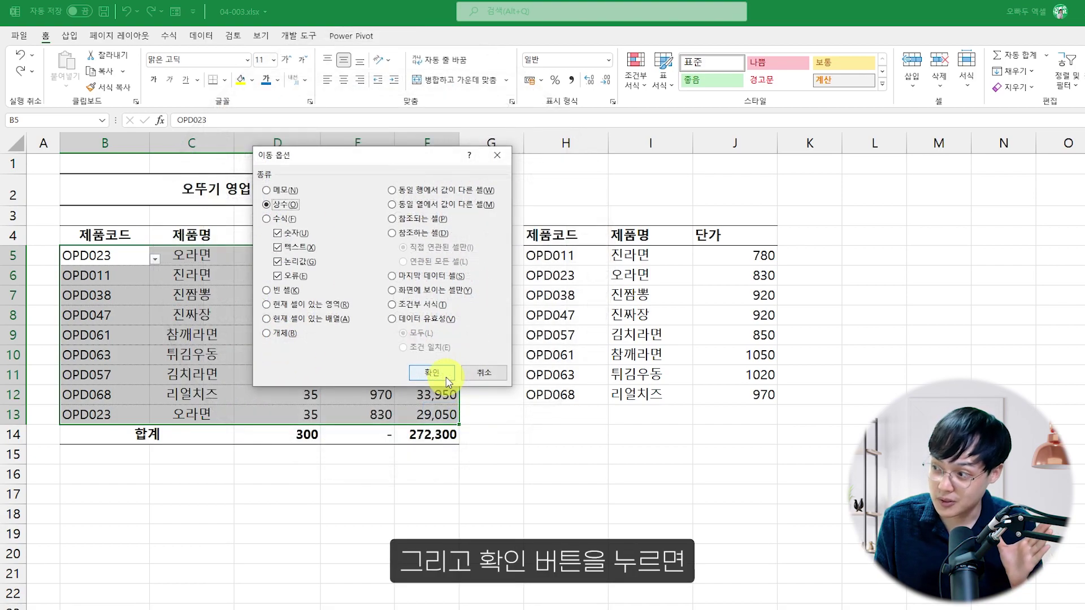
pyautogui.click(445, 377)
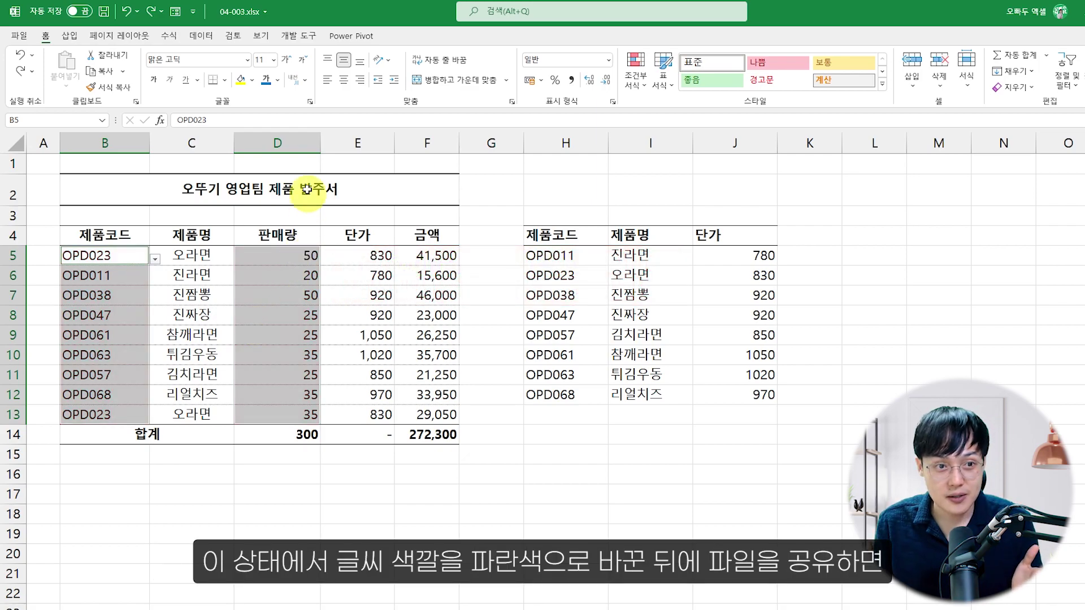
pyautogui.click(268, 82)
pyautogui.click(331, 273)
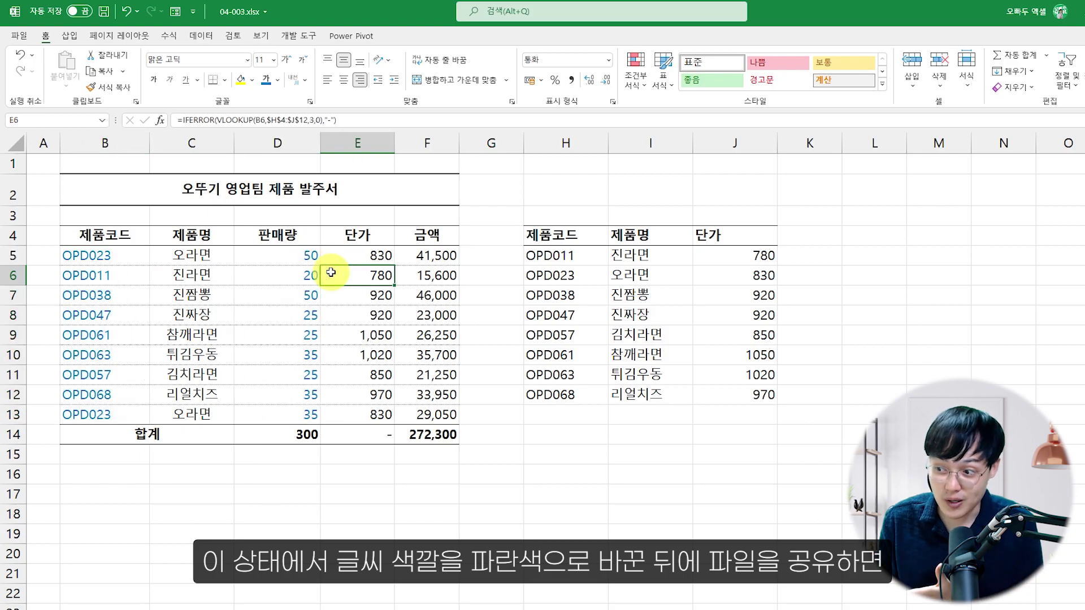